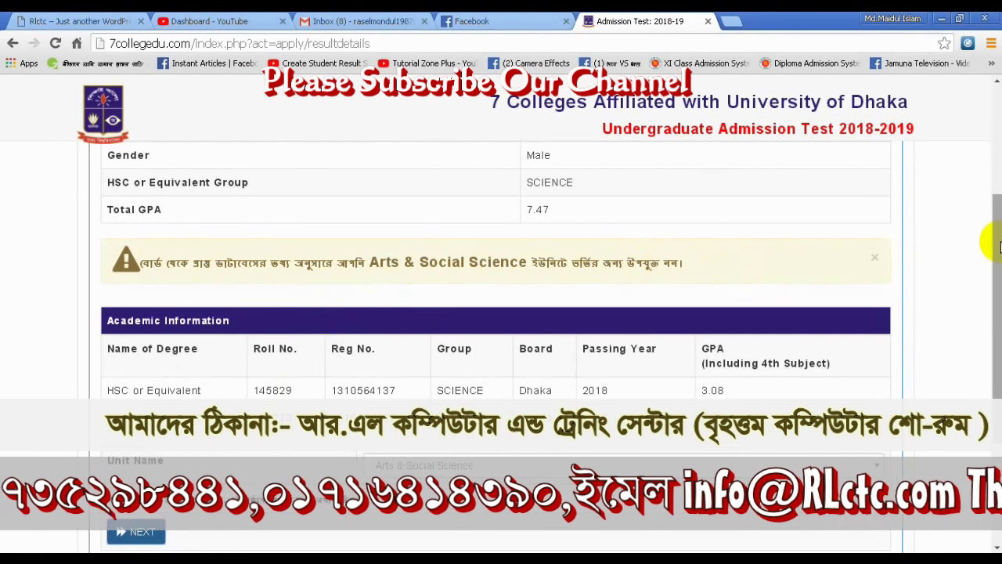
- Pick Science from the Unit Name list and go on to the Application Form
drag(1000, 252, 1000, 290)
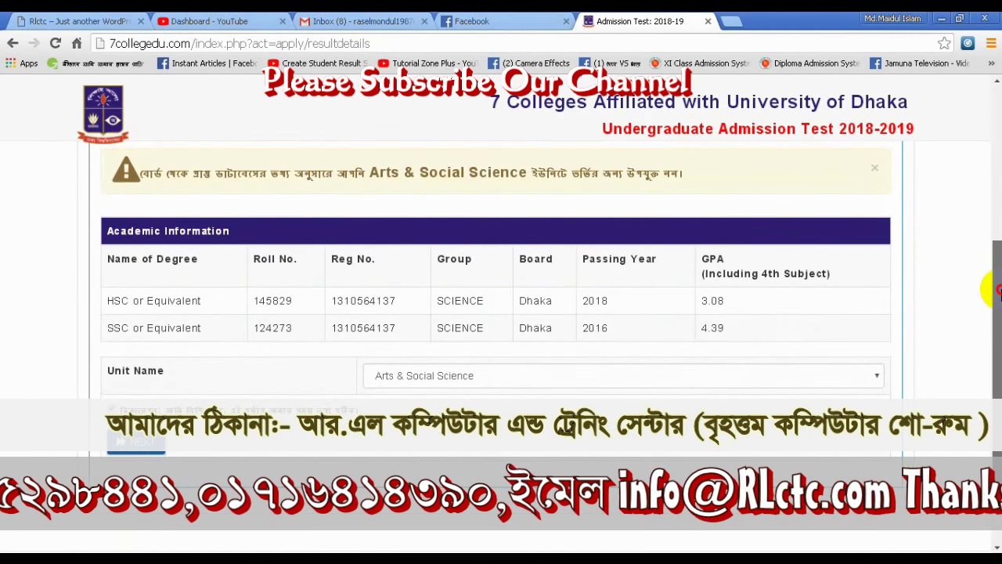
click(491, 380)
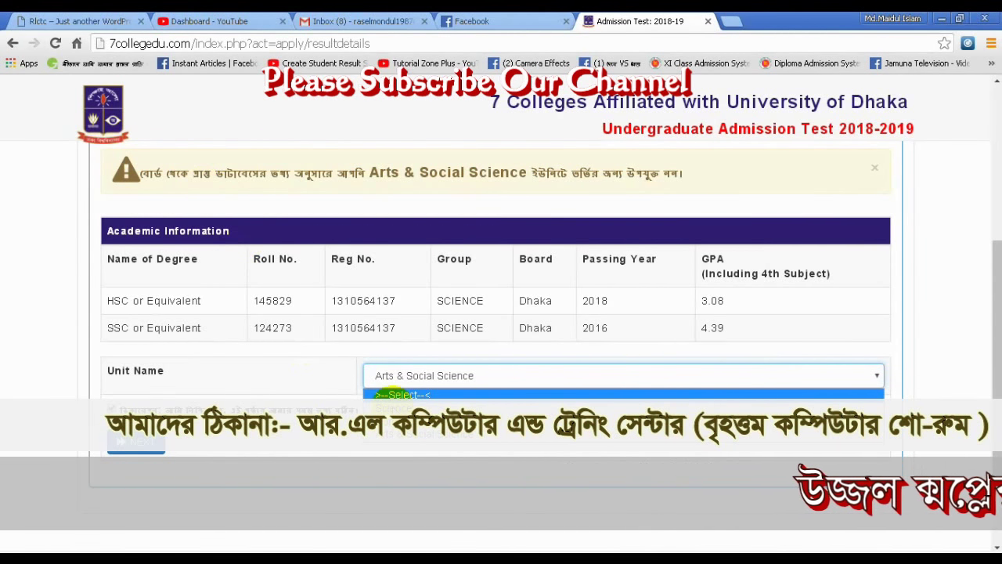
click(399, 405)
click(141, 441)
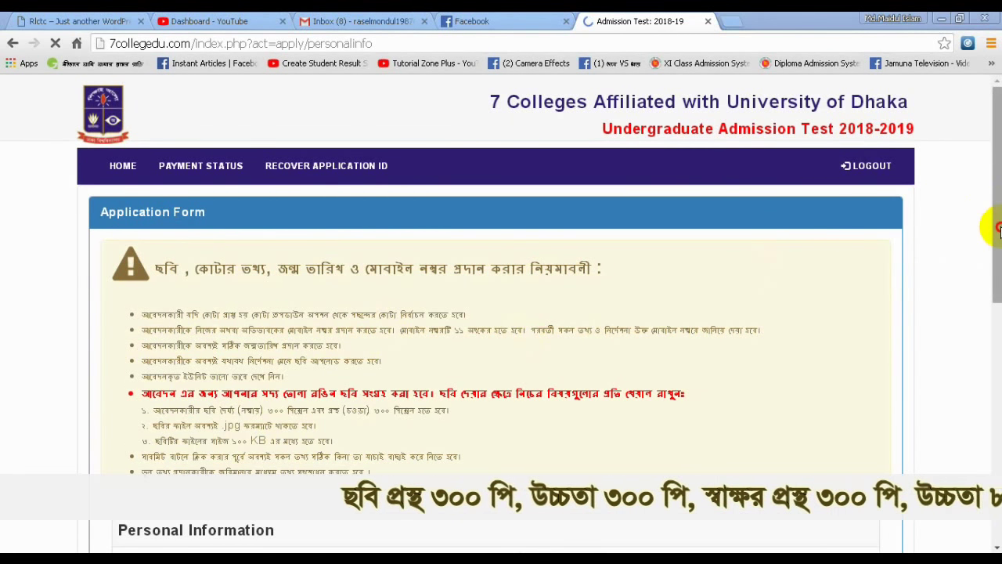
- Review the photo requirements and upload field, then switch to the Gmail inbox tab
mouse_move(999, 227)
mouse_down()
mouse_move(999, 320)
mouse_move(999, 218)
mouse_up()
drag(156, 240, 620, 253)
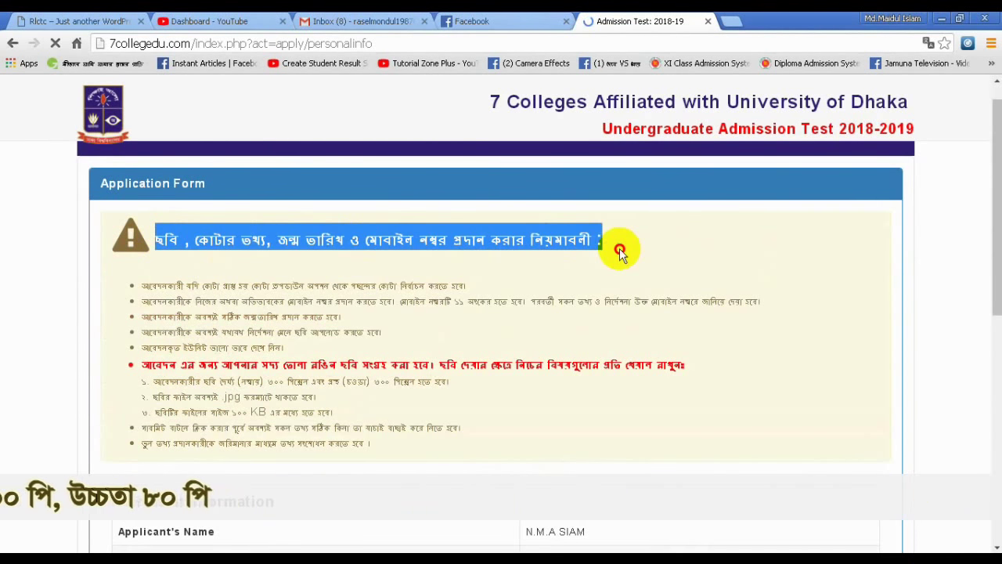
click(620, 252)
drag(998, 229, 997, 267)
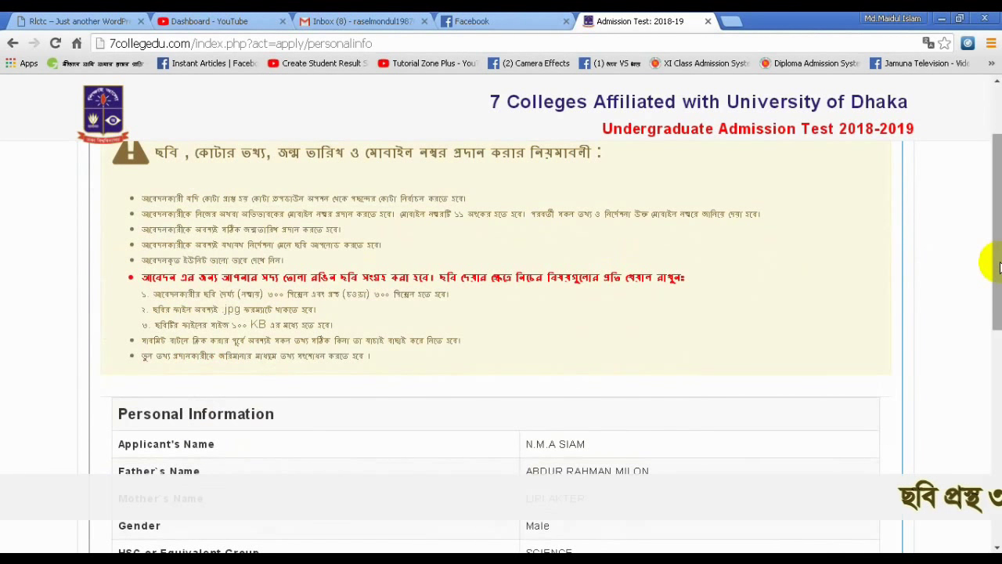
drag(998, 259, 998, 415)
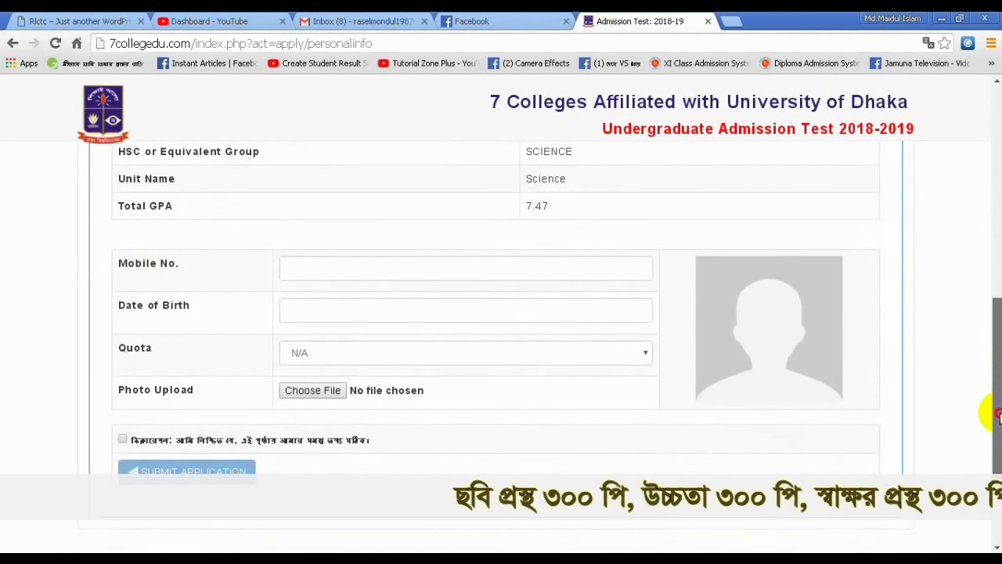
drag(998, 376, 992, 197)
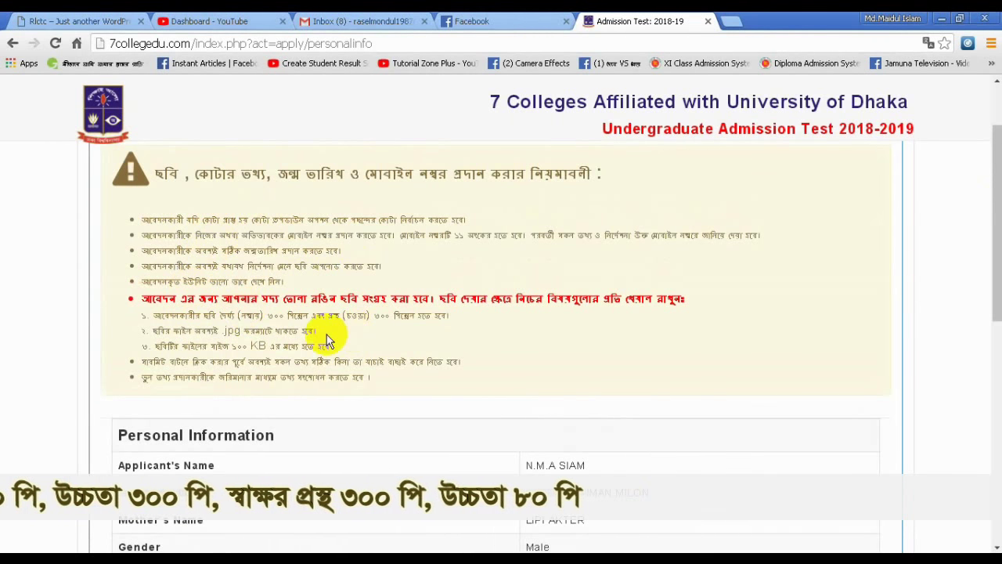
click(335, 21)
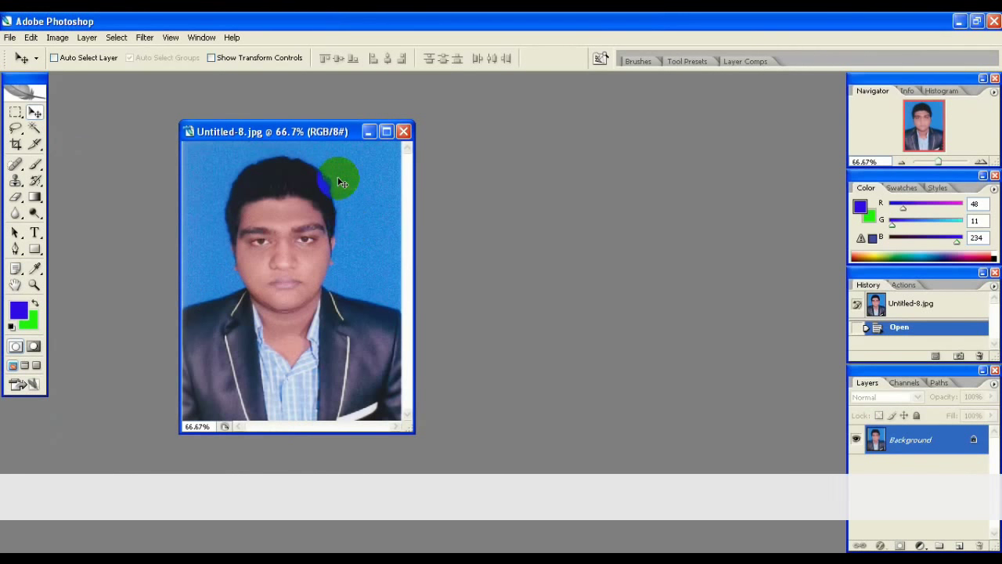
- Create a new 300×300 pixel blank document in Photoshop
drag(292, 131, 350, 125)
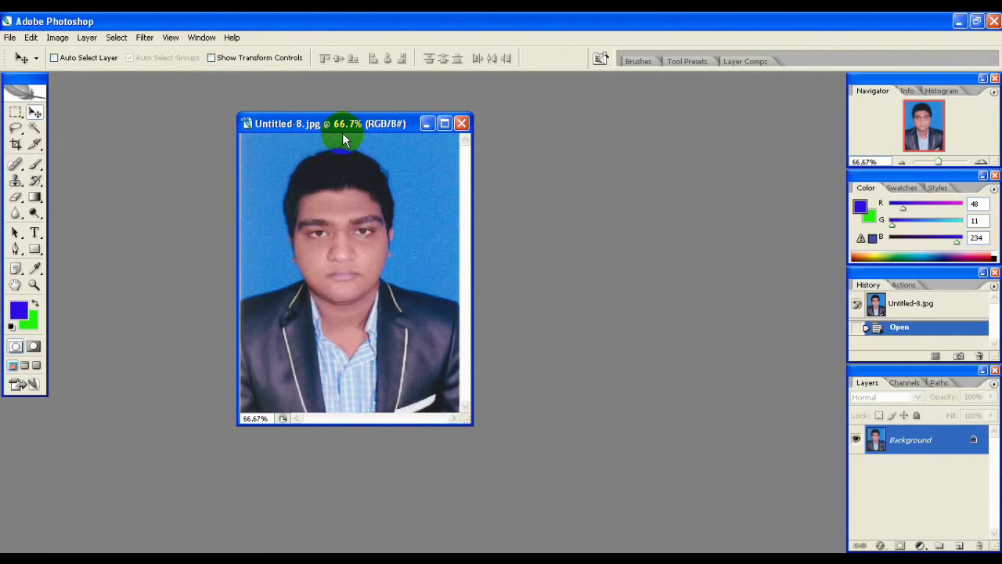
key(ctrl+n)
click(456, 199)
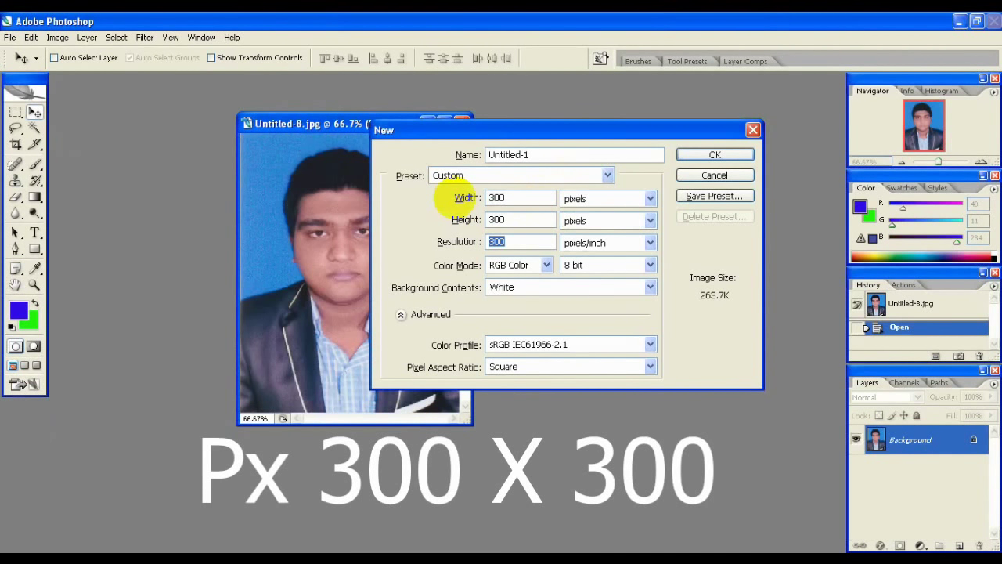
key(Return)
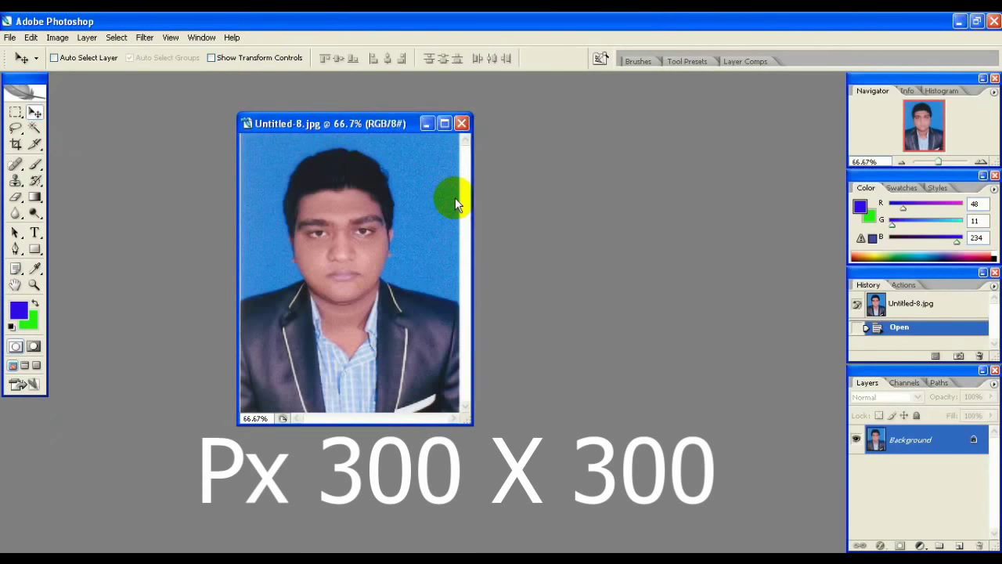
- Copy the photo into the new 300×300 document and maximize its window
drag(180, 100, 551, 121)
drag(365, 239, 541, 246)
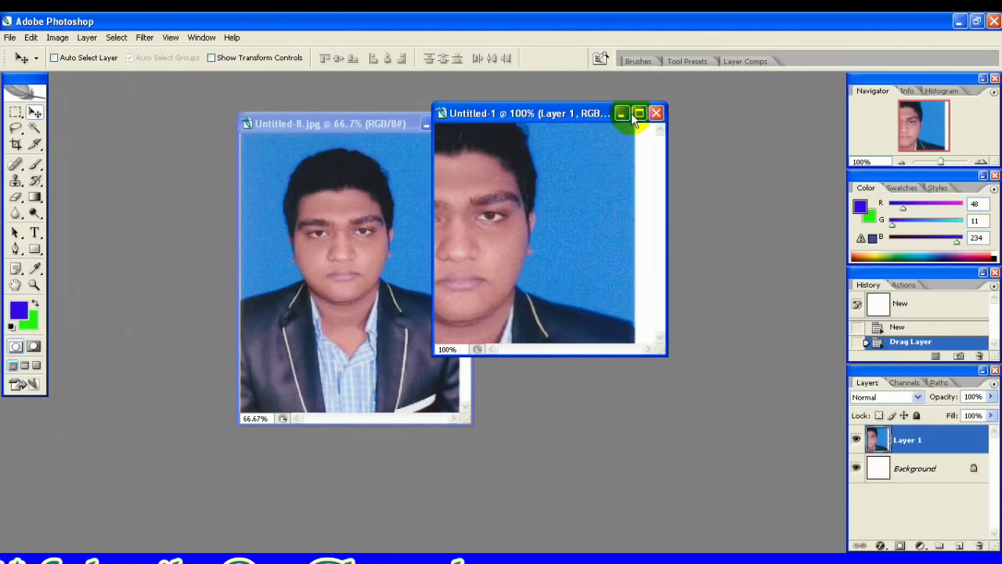
click(639, 112)
- Scale and position the photo with Free Transform so it fills the canvas
key(ctrl+t)
drag(519, 267, 567, 263)
drag(290, 143, 510, 246)
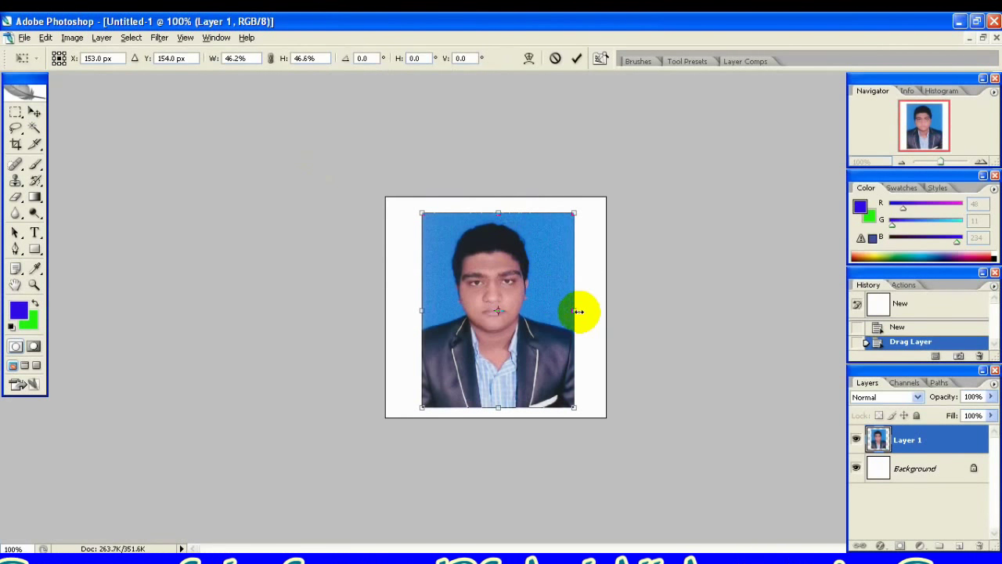
drag(589, 312, 608, 314)
drag(497, 415, 498, 423)
drag(605, 418, 607, 430)
key(Left)
key(Left)
key(Left)
key(Left)
key(Left)
key(Up)
key(Up)
key(Up)
key(Right)
key(Right)
key(Right)
key(Right)
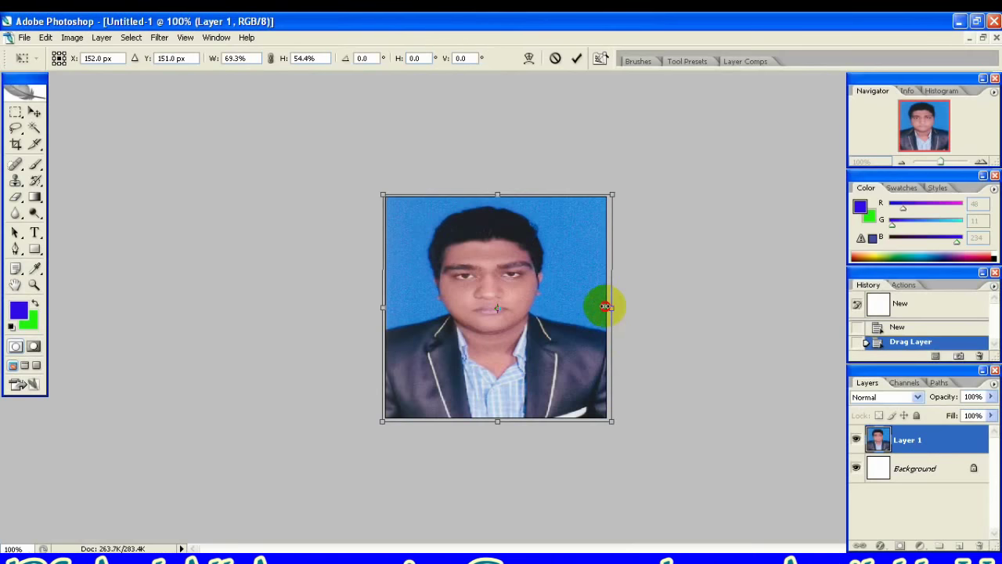
drag(607, 307, 602, 306)
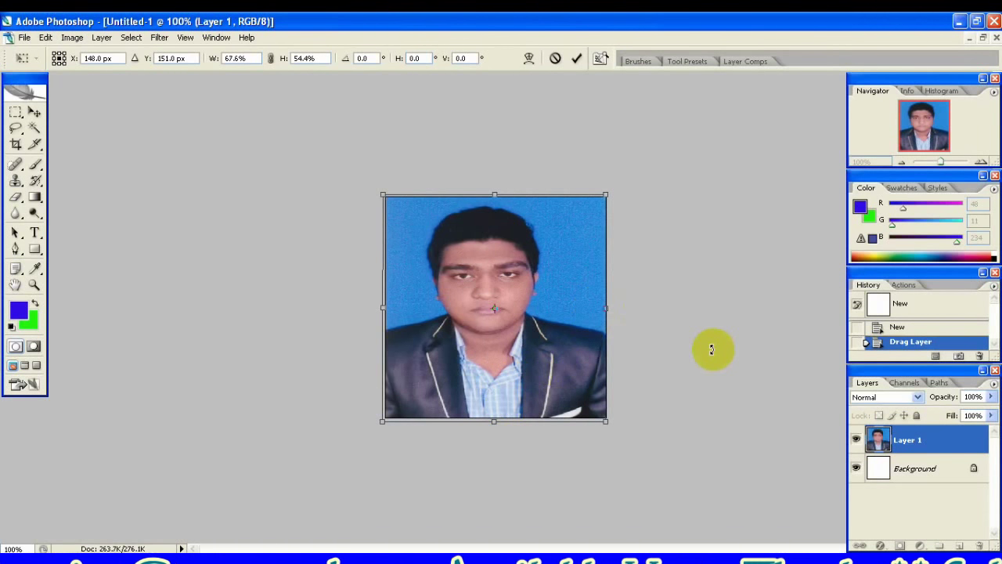
key(Return)
- Merge visible layers, apply Auto Levels, and save the photo as JPEG 'Milo'
key(ctrl+shift+e)
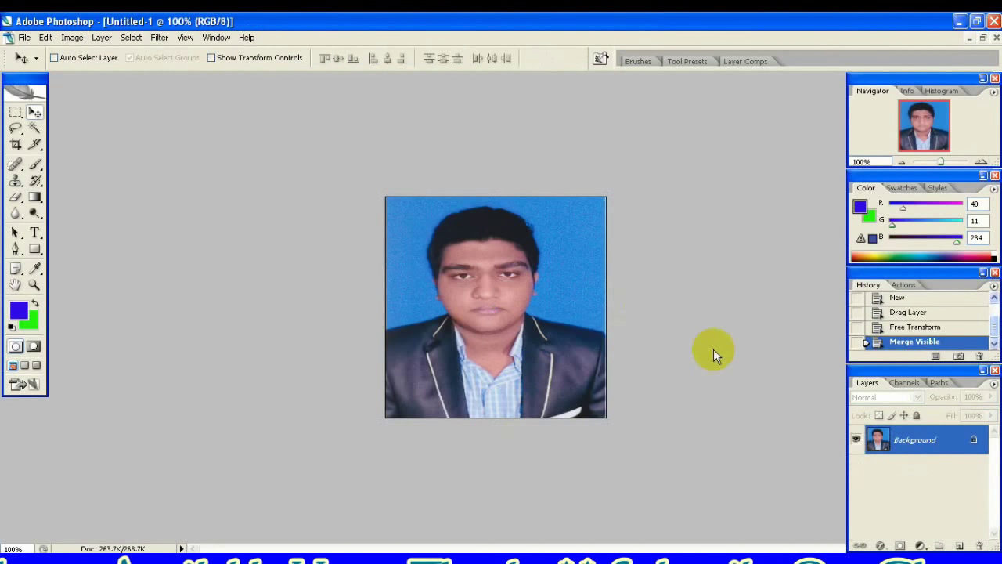
key(ctrl+shift+l)
key(ctrl+shift+s)
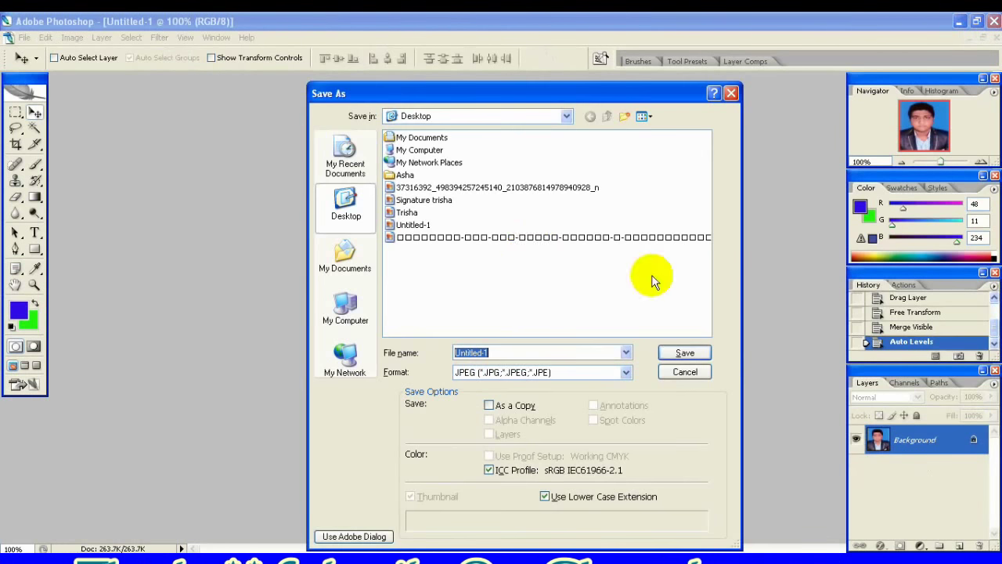
text(Milon)
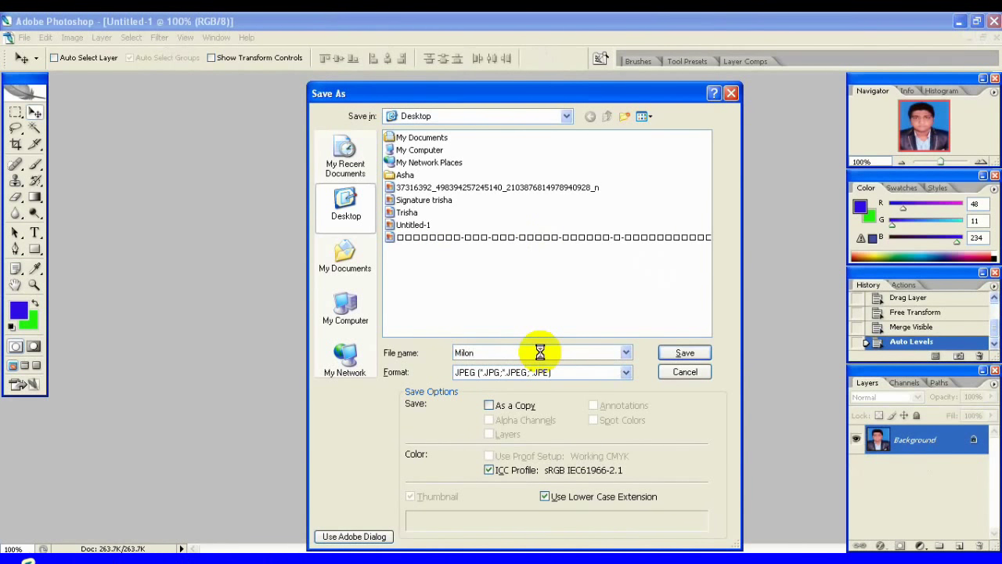
key(Return)
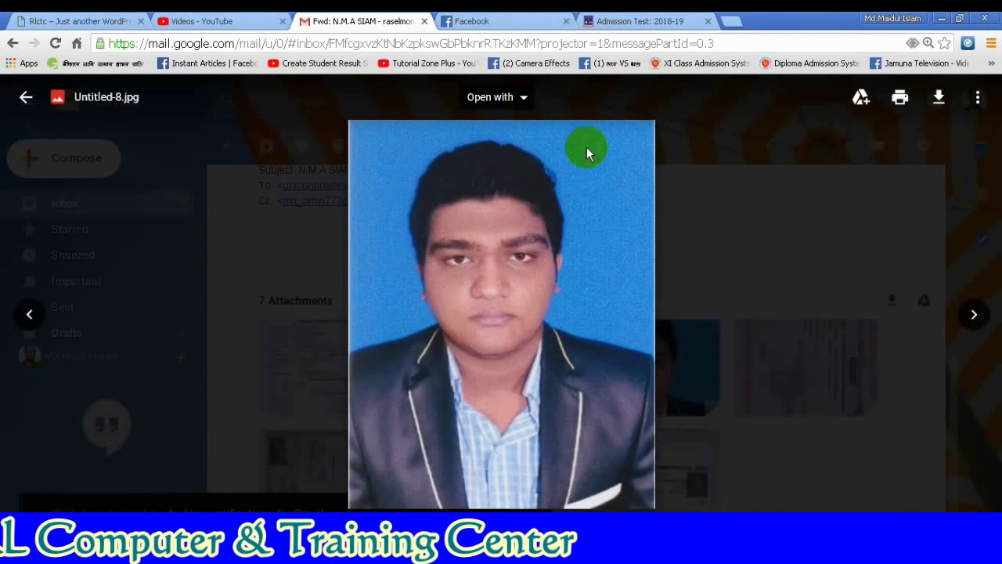
- Enter the applicant's mobile number on the application form
click(624, 21)
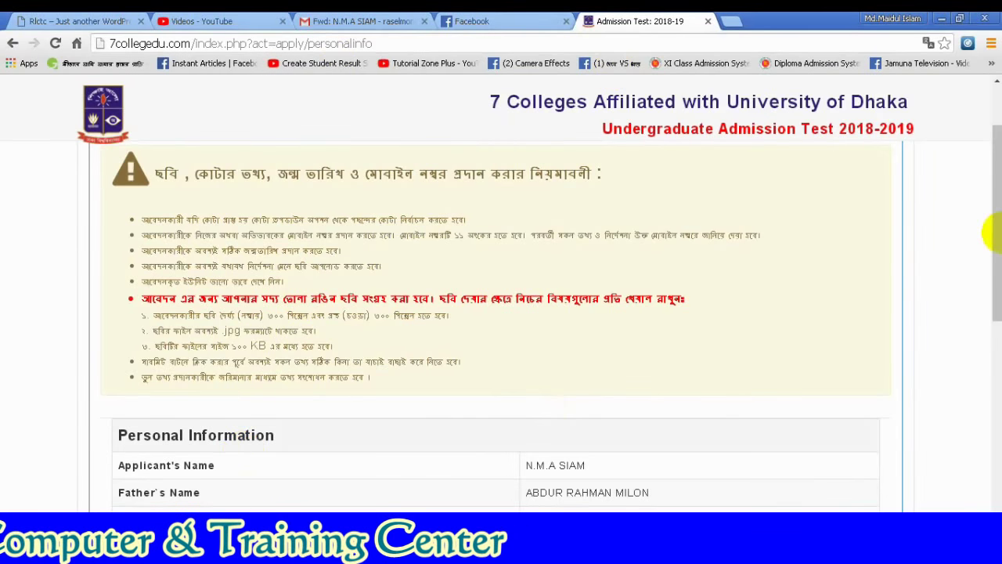
drag(991, 293, 991, 296)
scroll(991, 340, down, 5)
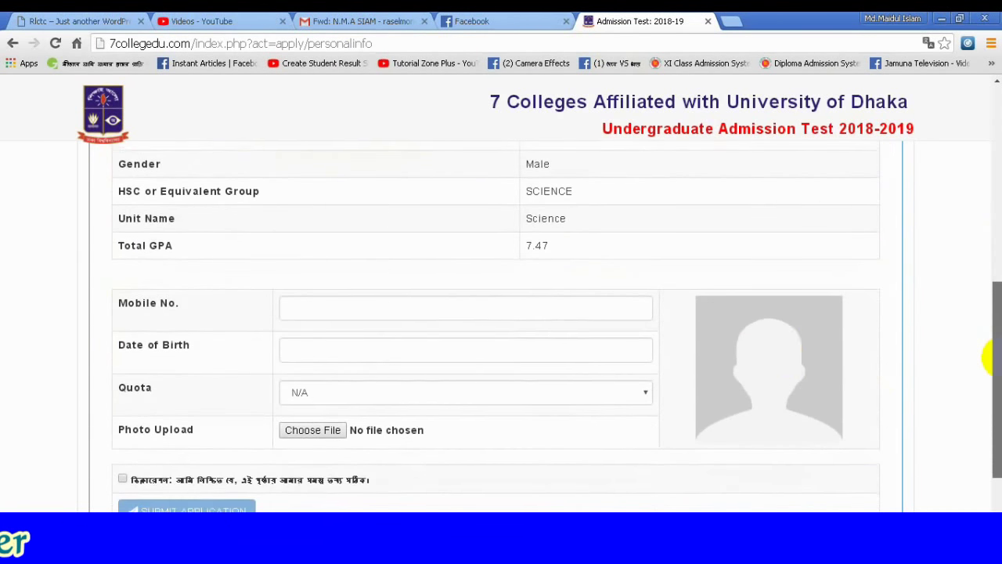
click(337, 307)
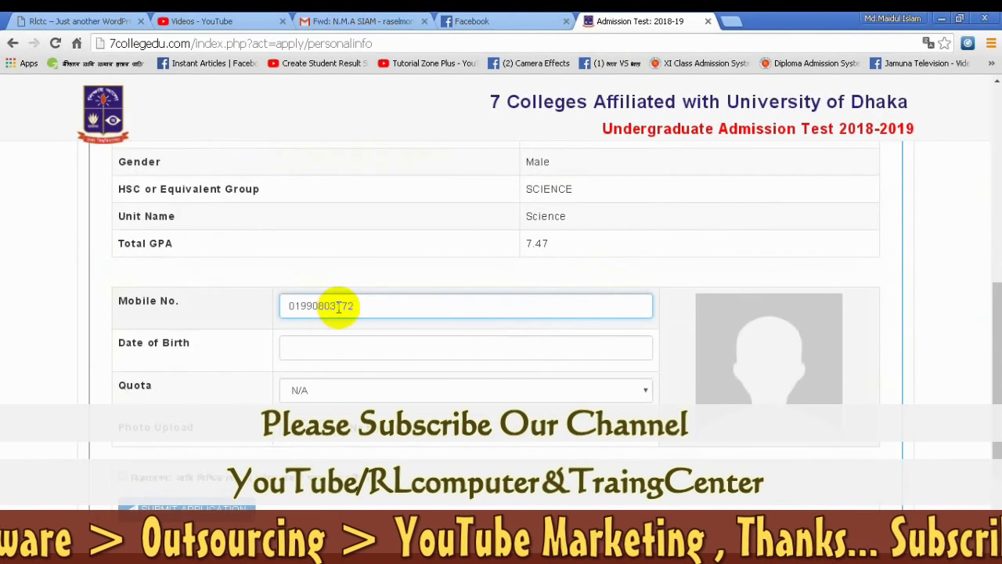
- Set the date of birth to 18 December 2000, leaving quota at N/A
click(365, 348)
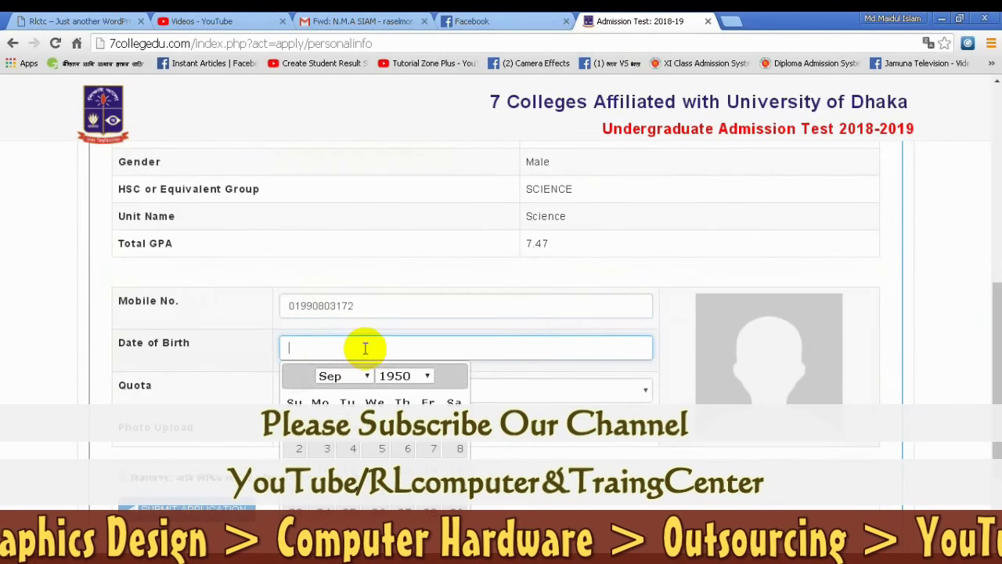
click(395, 375)
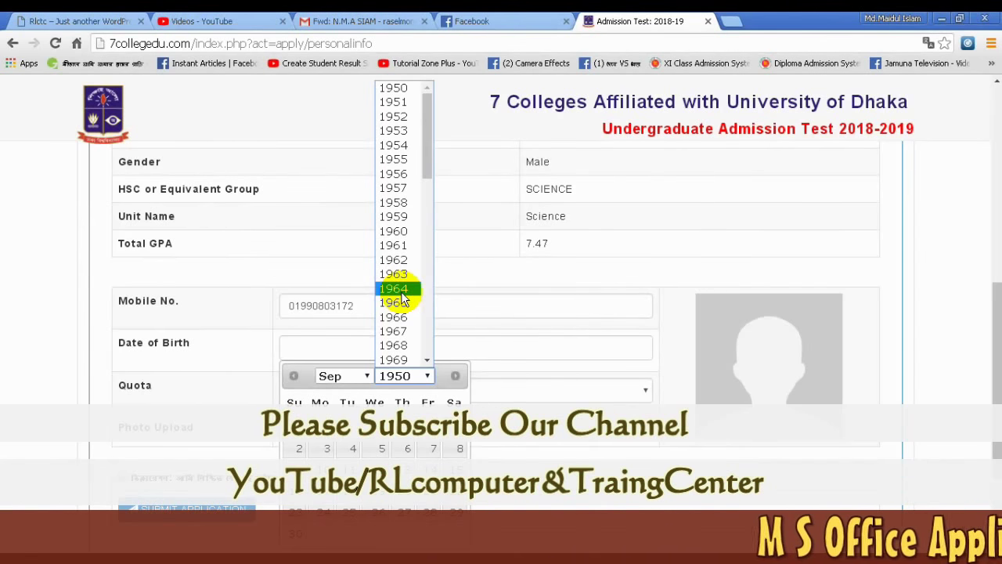
scroll(403, 300, down, 6)
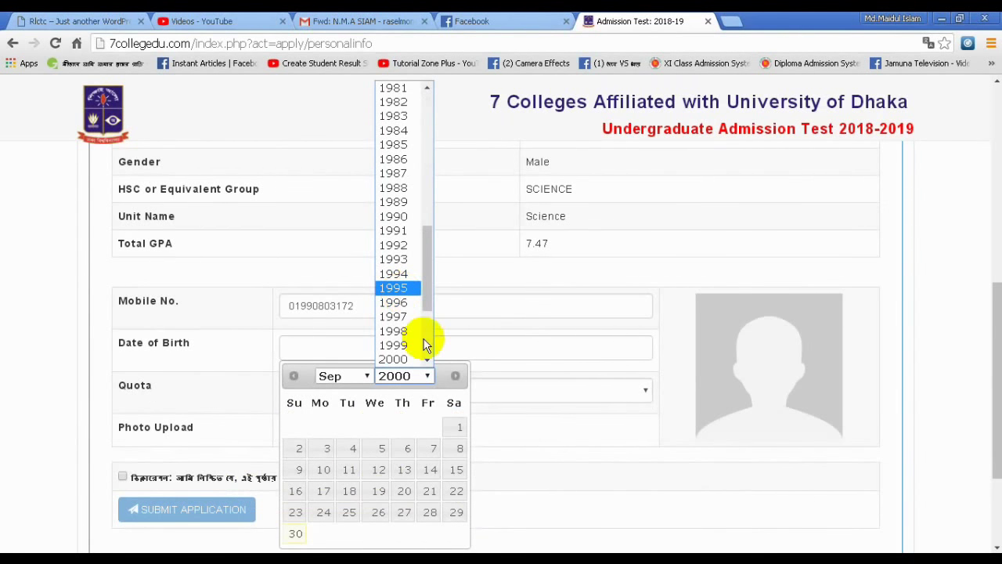
click(409, 357)
click(347, 383)
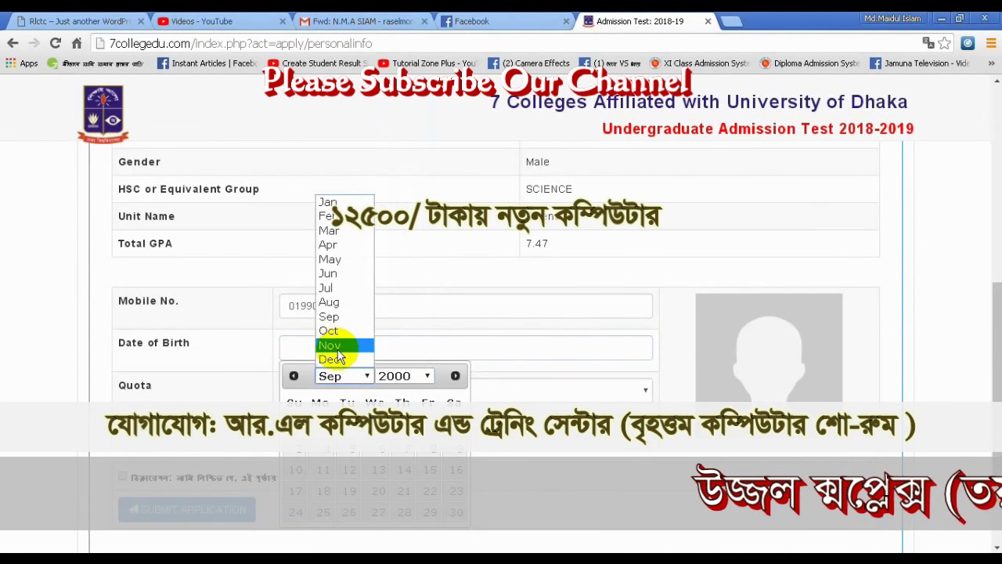
click(332, 360)
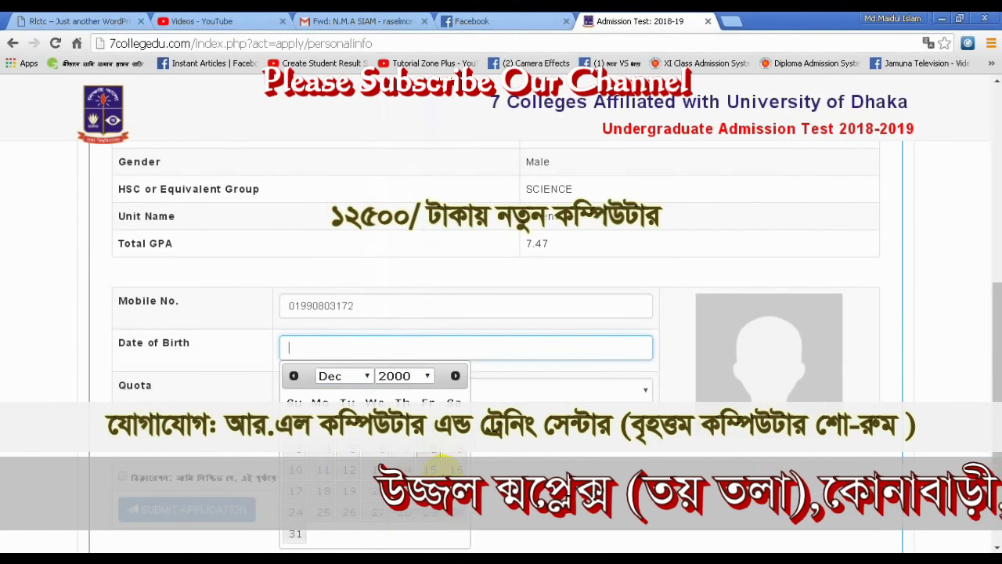
click(323, 492)
click(378, 388)
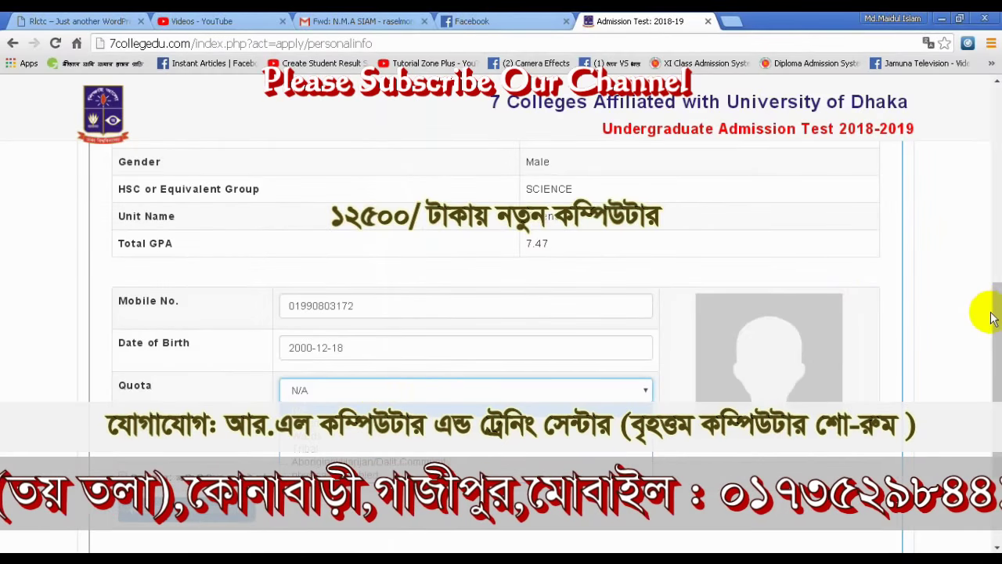
drag(993, 312, 993, 358)
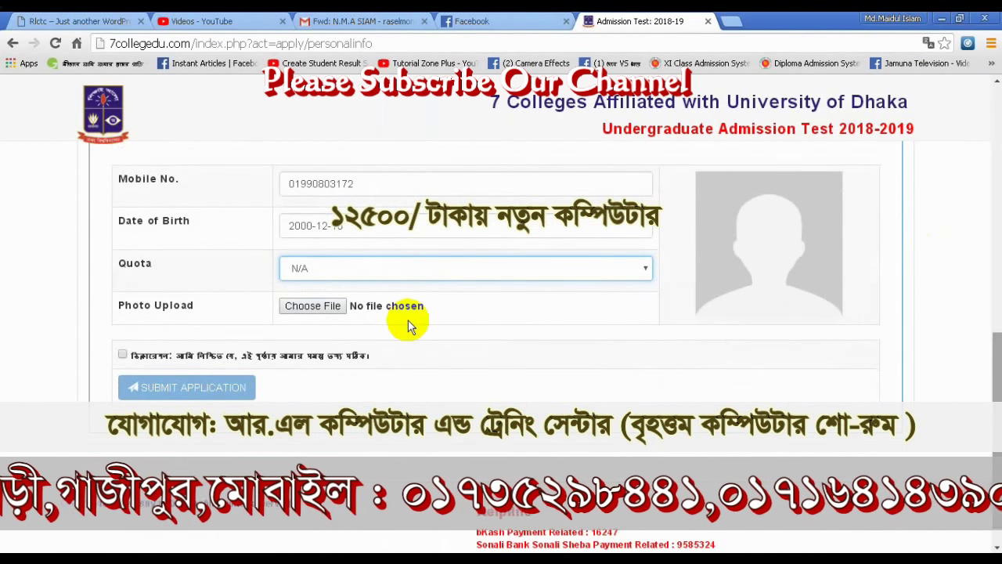
- Upload the resized photo from the Desktop, tick the declaration, and submit the application
click(337, 306)
click(117, 194)
key(Down)
key(Down)
key(Down)
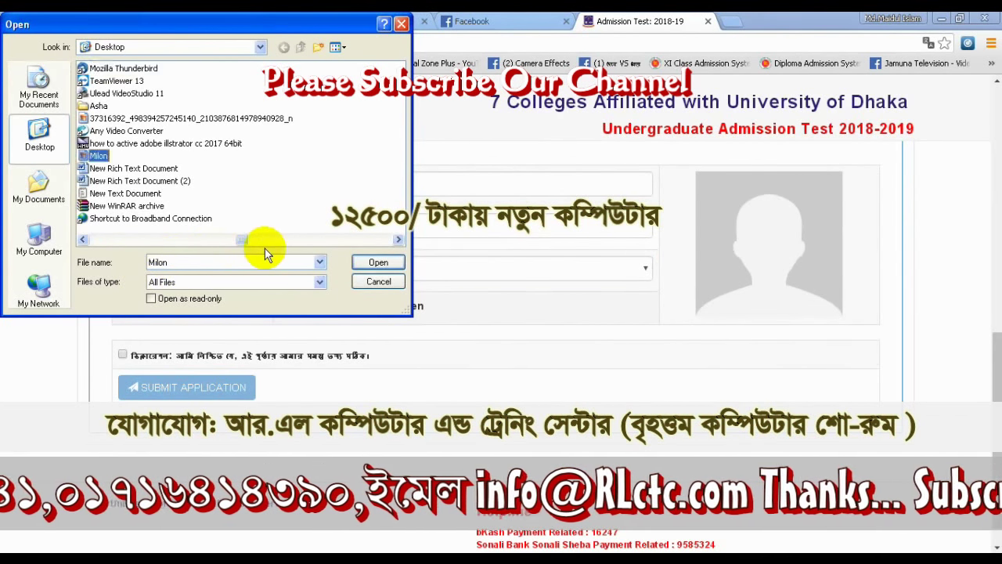
key(Home)
key(Down)
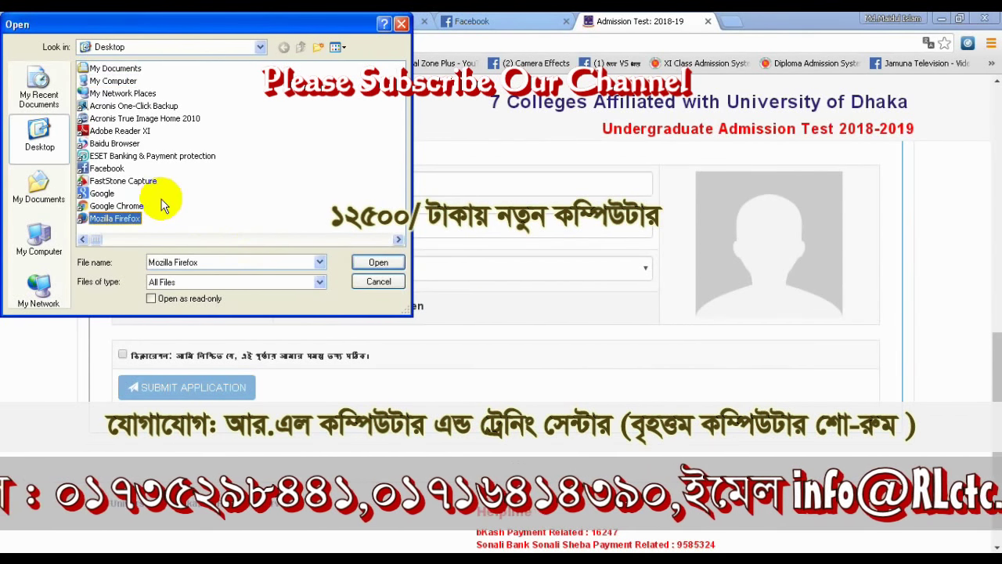
key(Down)
click(96, 156)
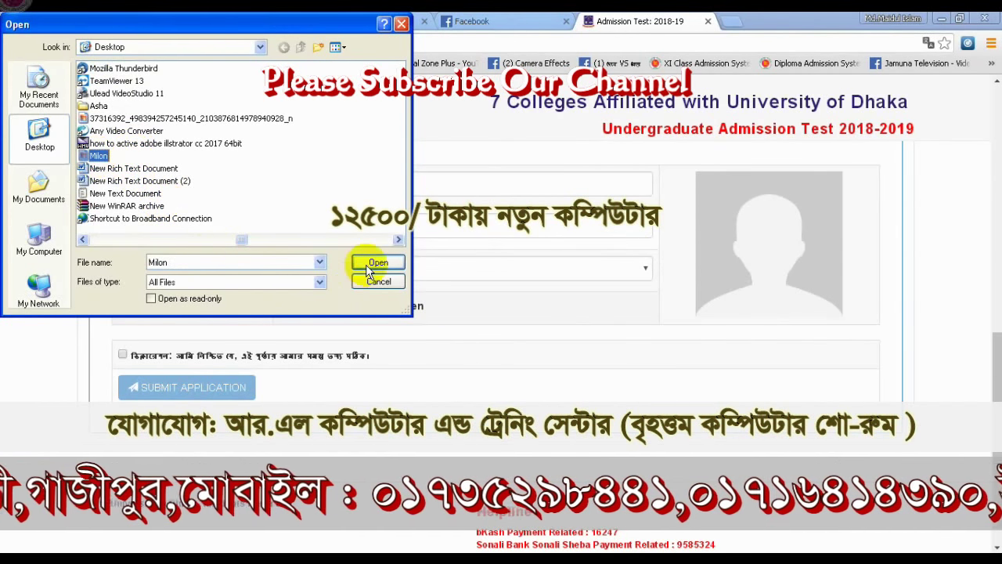
click(374, 263)
click(123, 356)
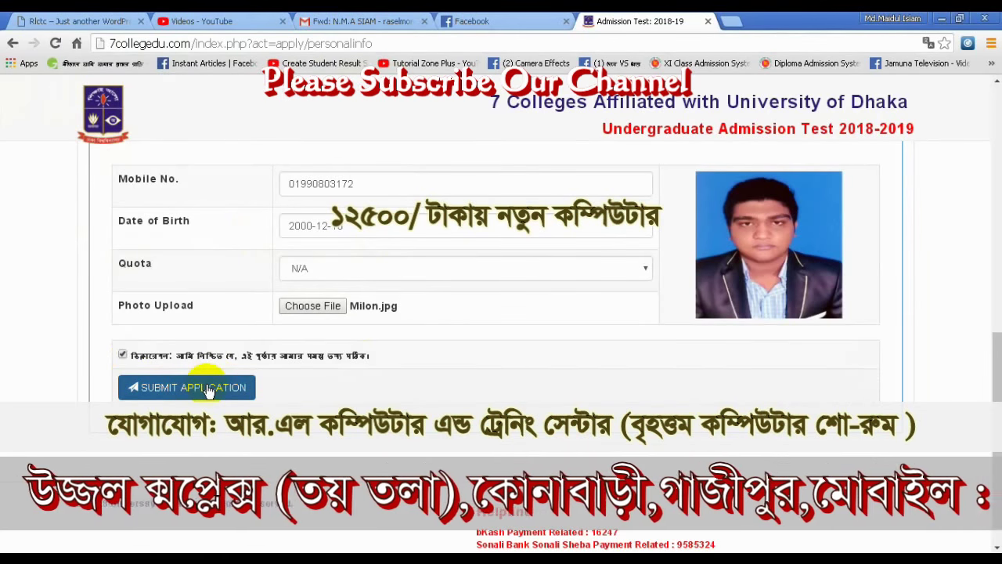
click(209, 389)
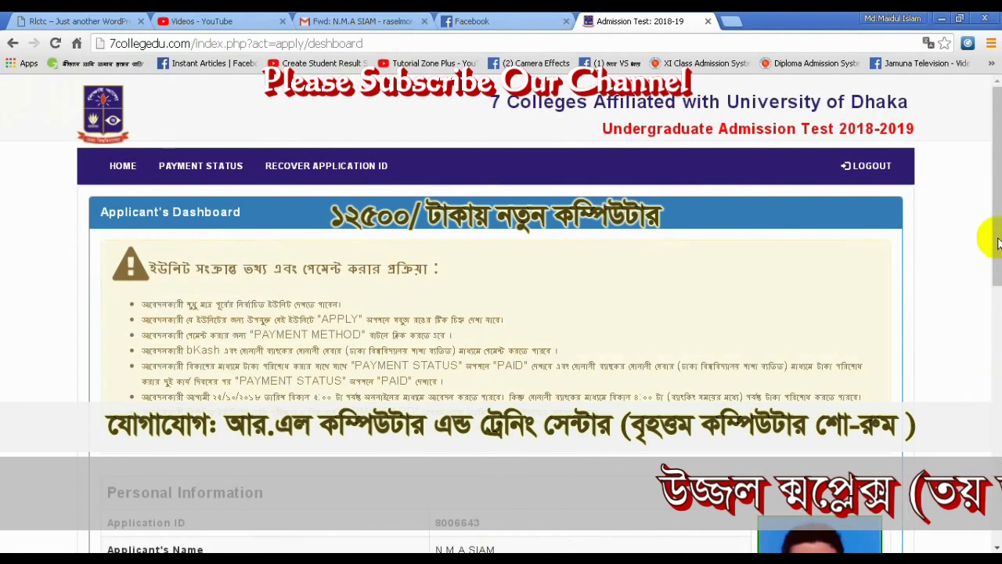
- Open the PAYMENT METHOD page for the unpaid Science unit application
drag(998, 242, 990, 462)
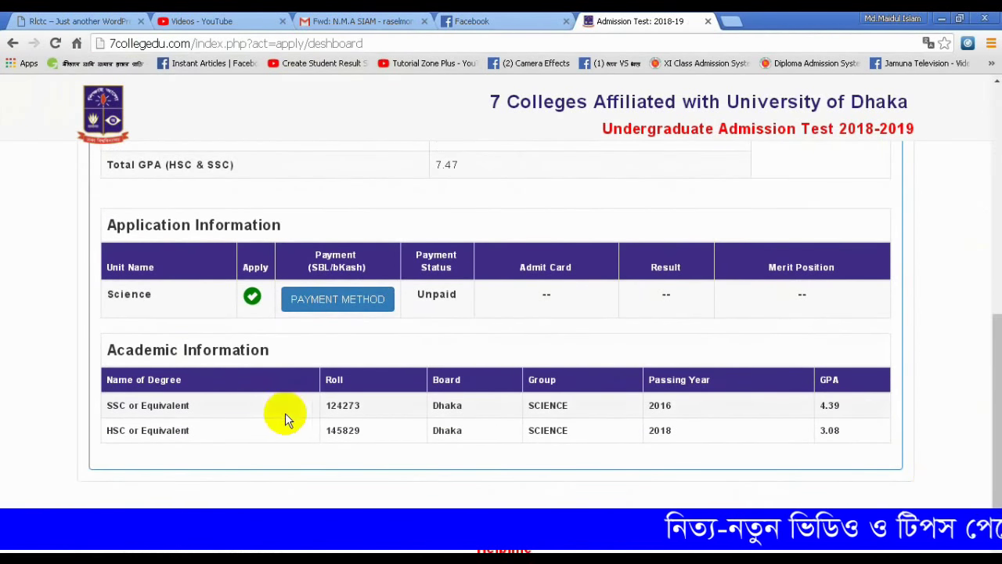
drag(995, 395, 993, 423)
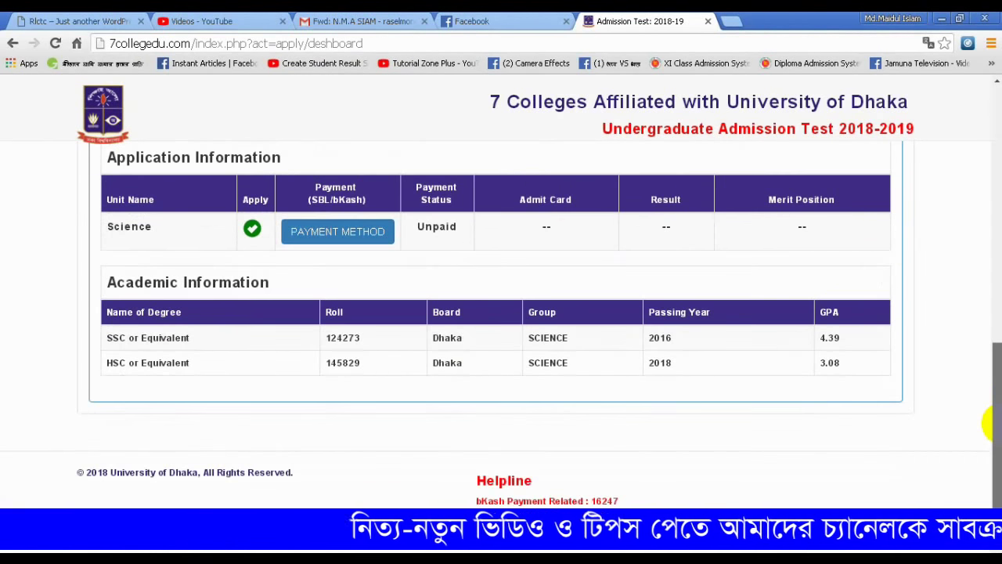
drag(987, 369, 993, 344)
click(340, 338)
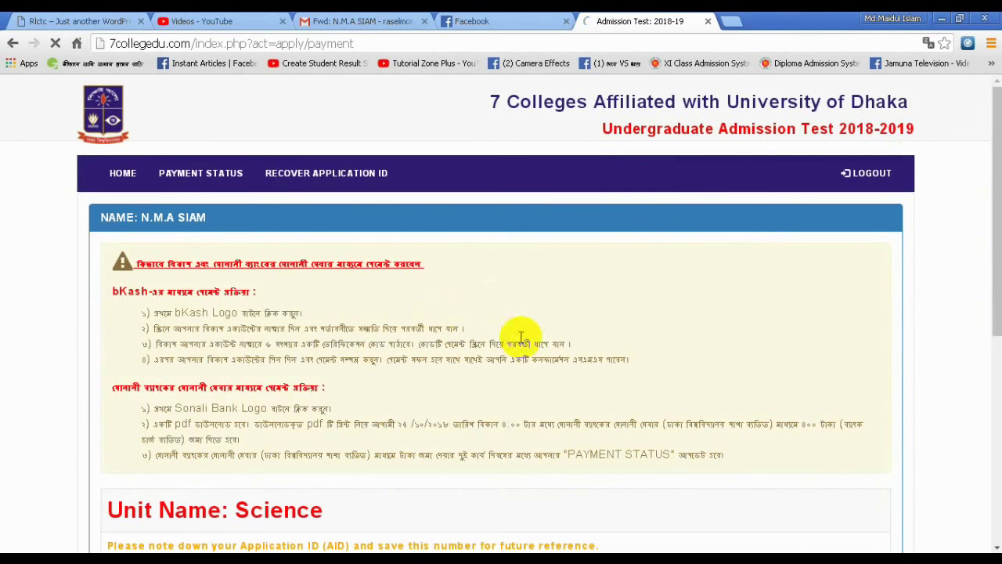
- Start the bKash payment for the BDT 404 Science unit invoice
drag(992, 180, 996, 366)
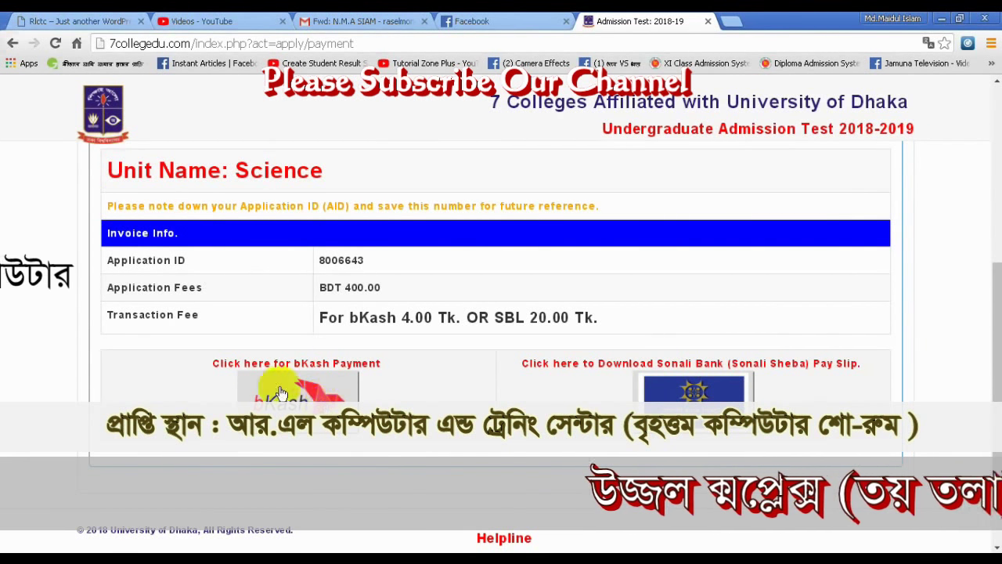
click(373, 360)
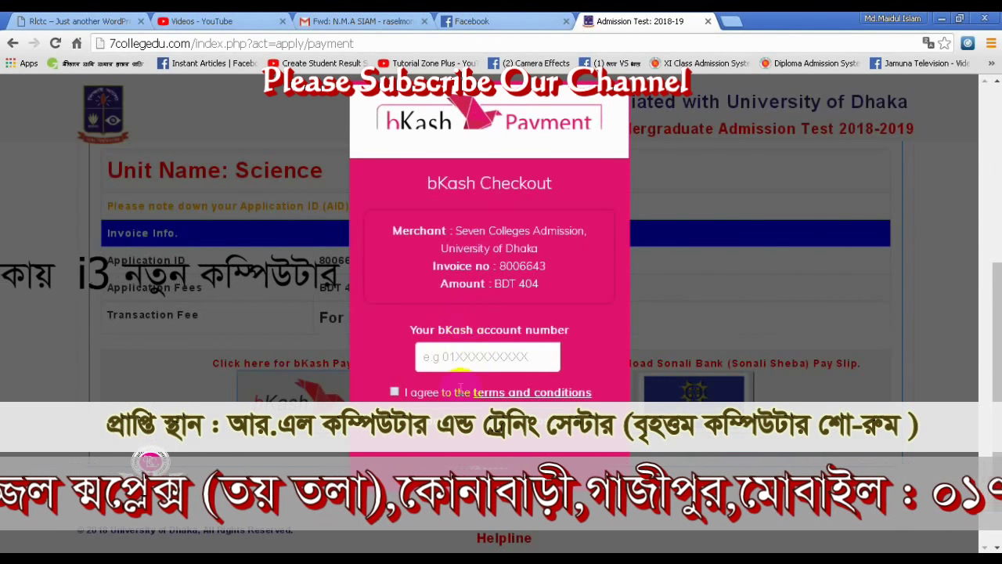